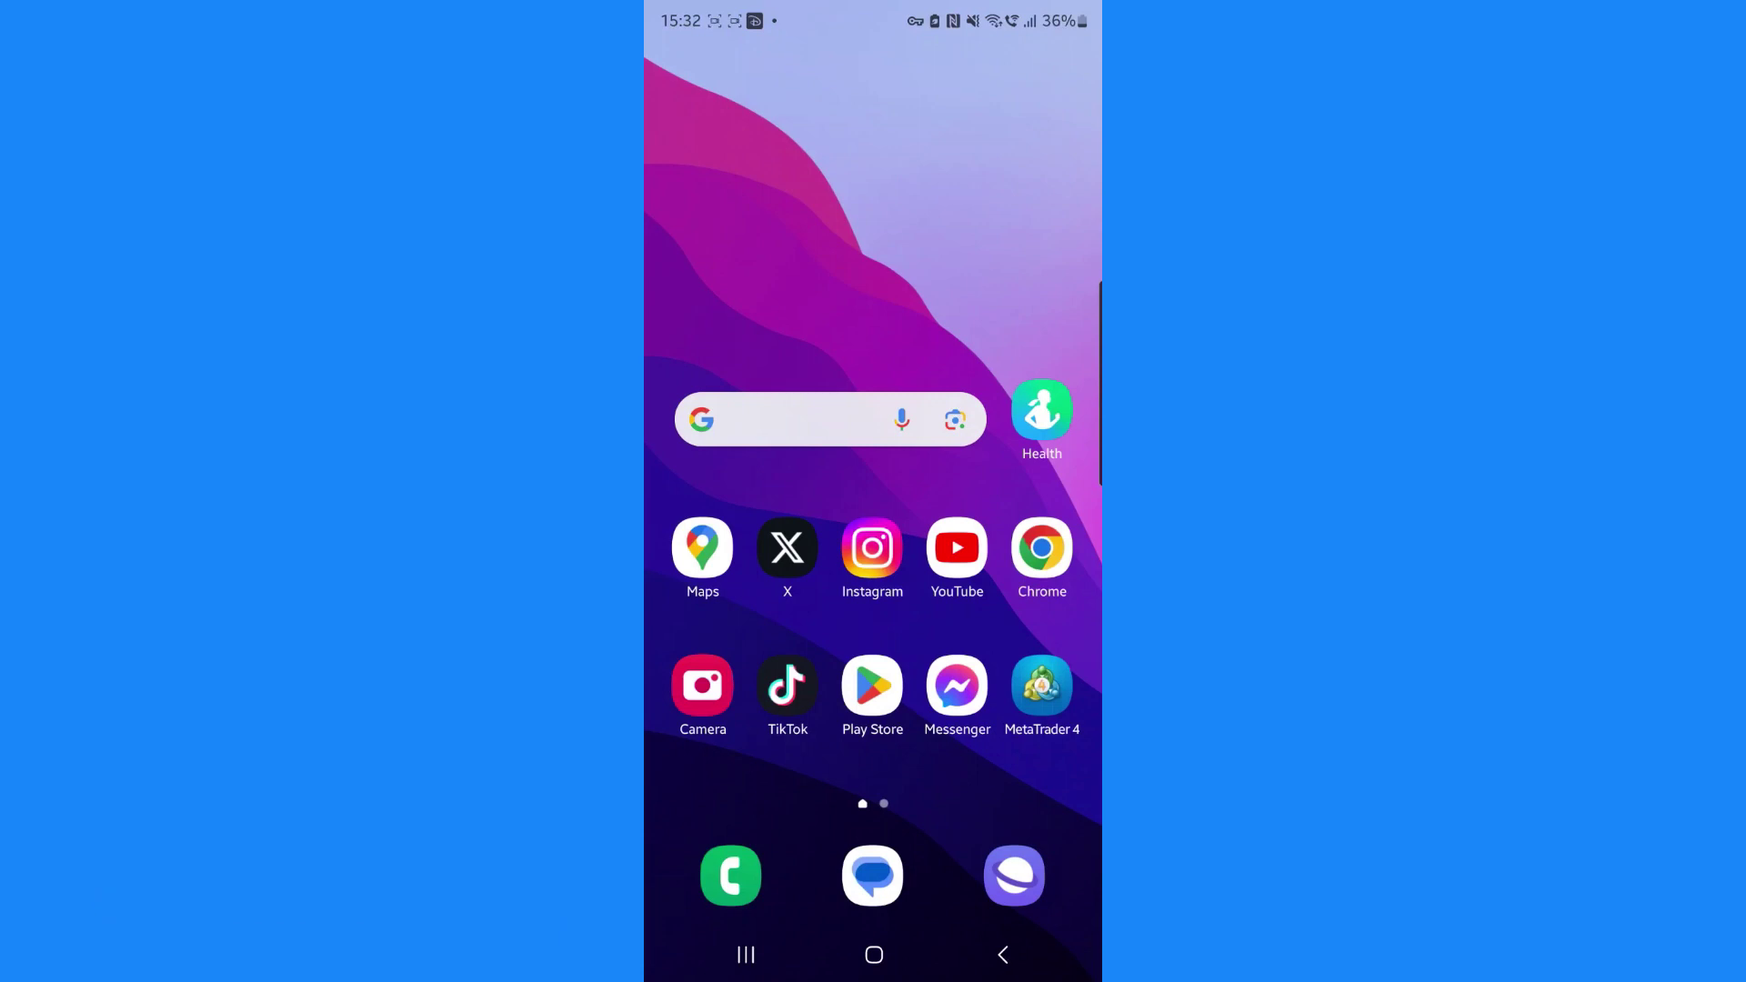
Launch Instagram from the Android home screen to reach the home feed.
{"action": "left_click", "coordinate": [873, 548]}
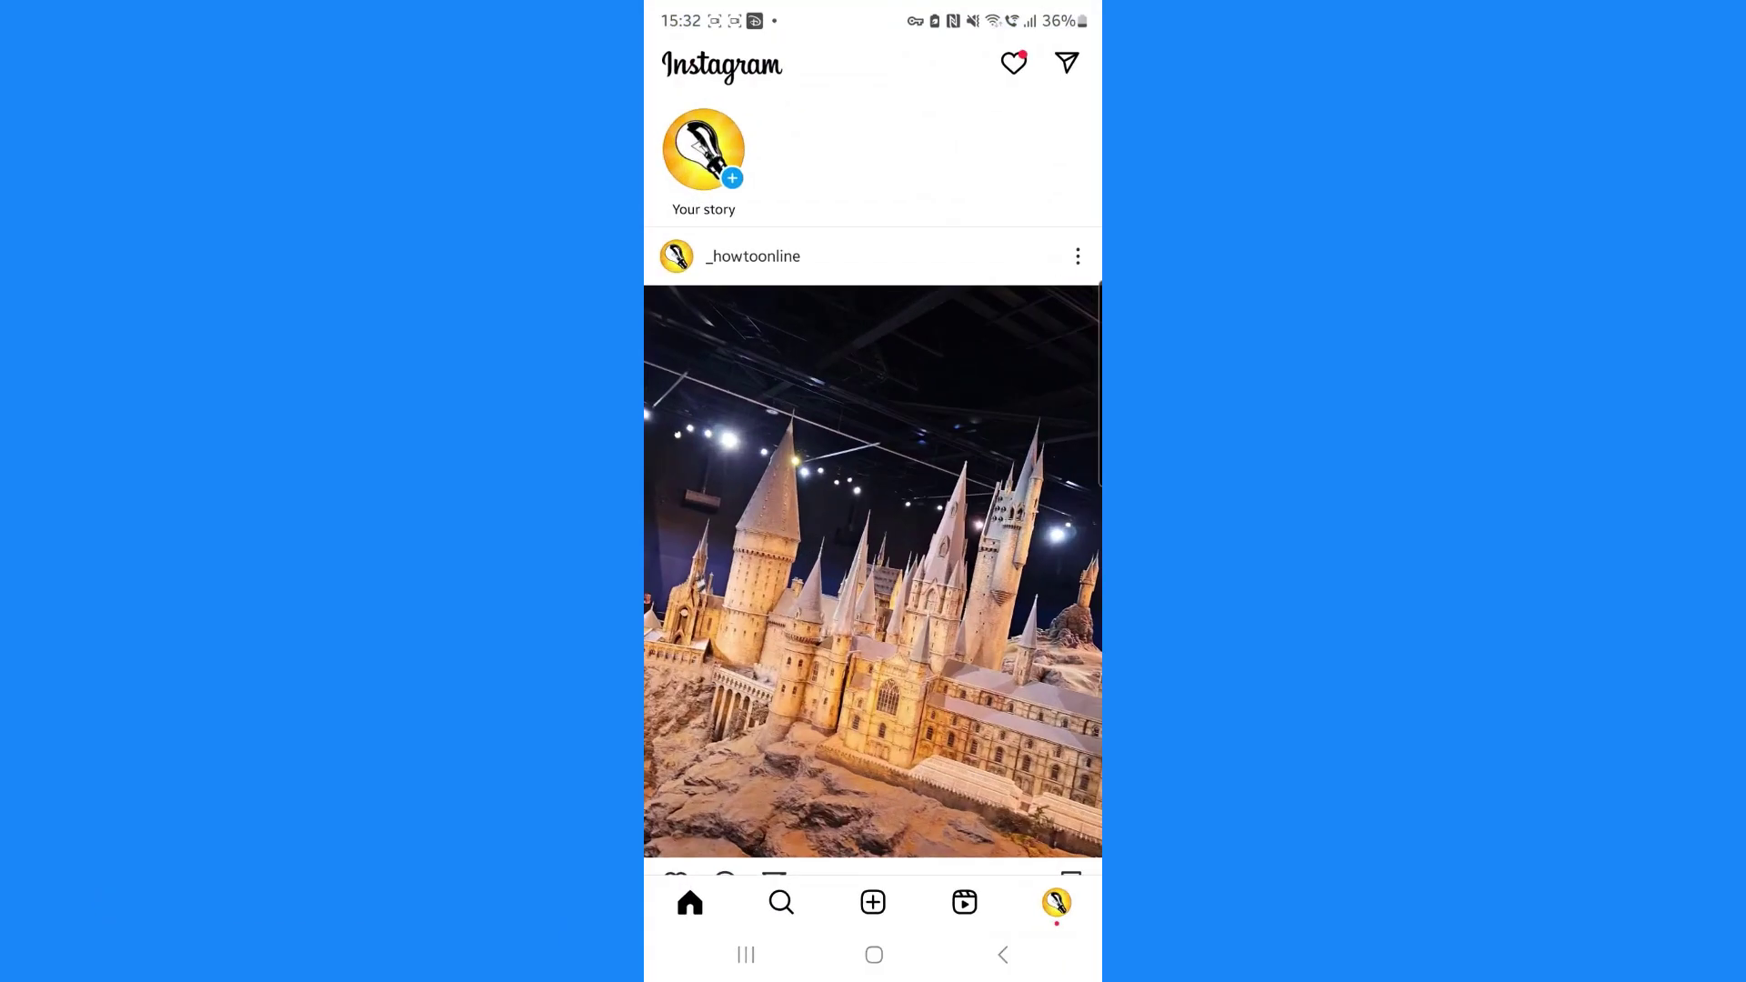
Go to the direct messages inbox and start a new note from 'Your note'.
{"action": "left_click", "coordinate": [1067, 63]}
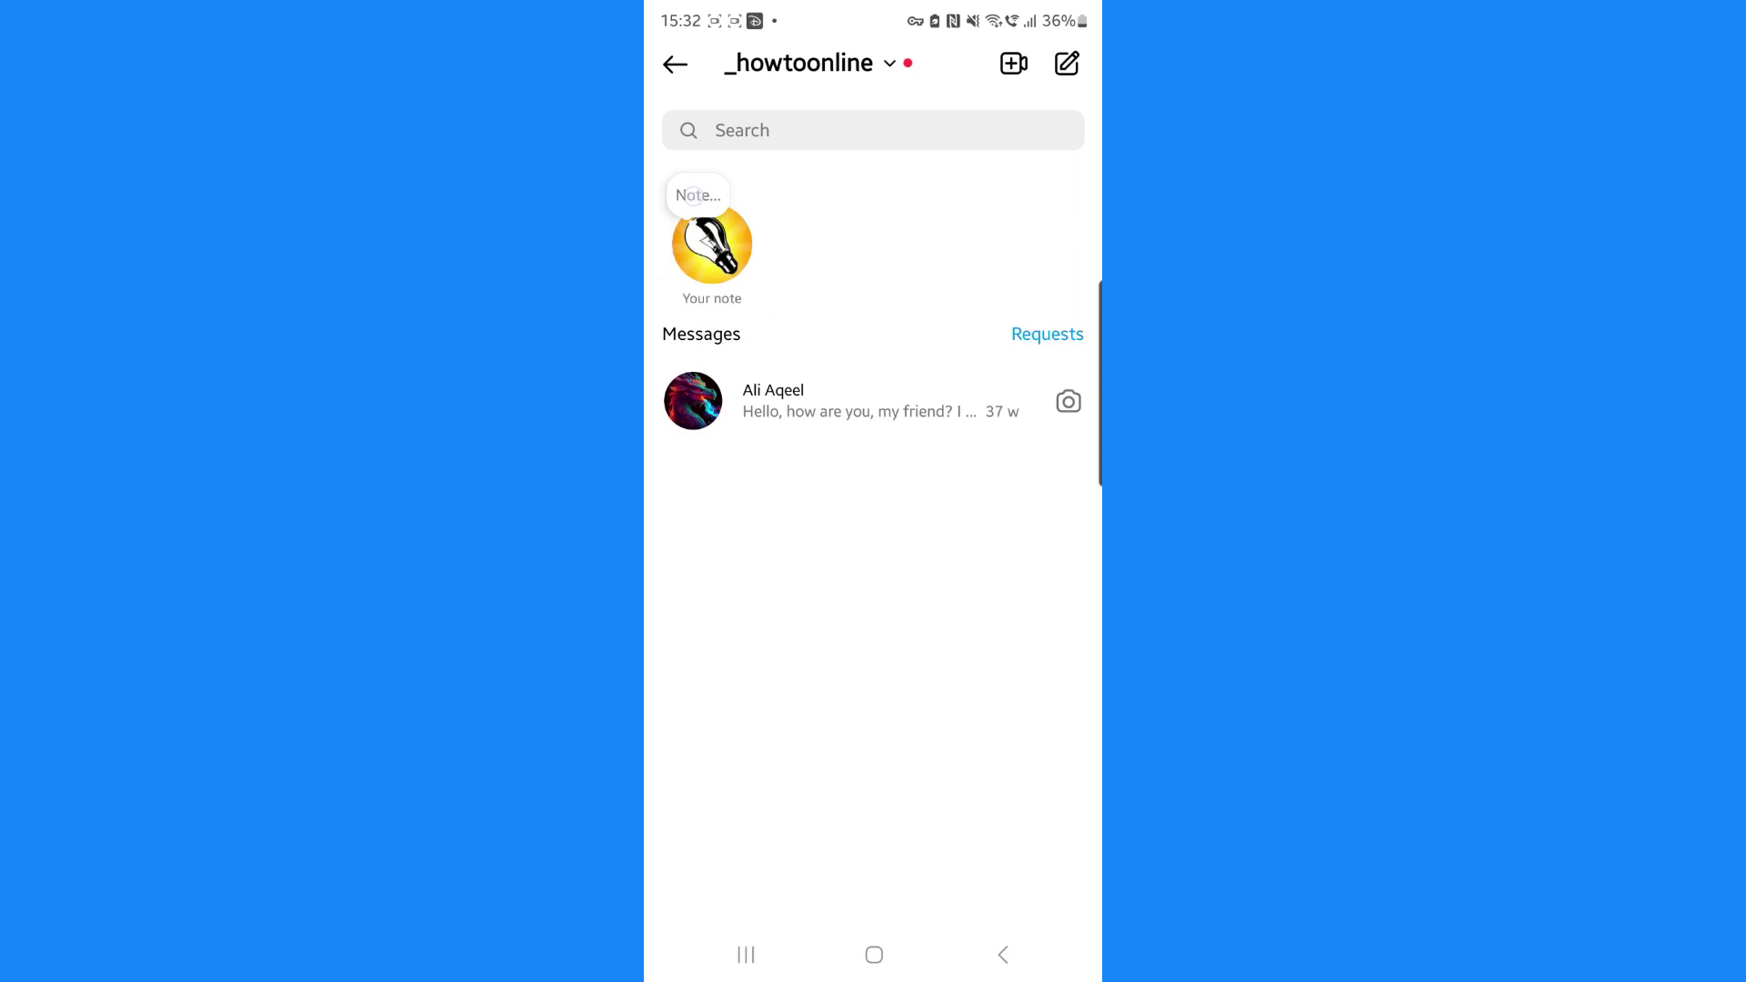
{"action": "left_click", "coordinate": [695, 196]}
{"action": "type", "text": "Dyfo"}
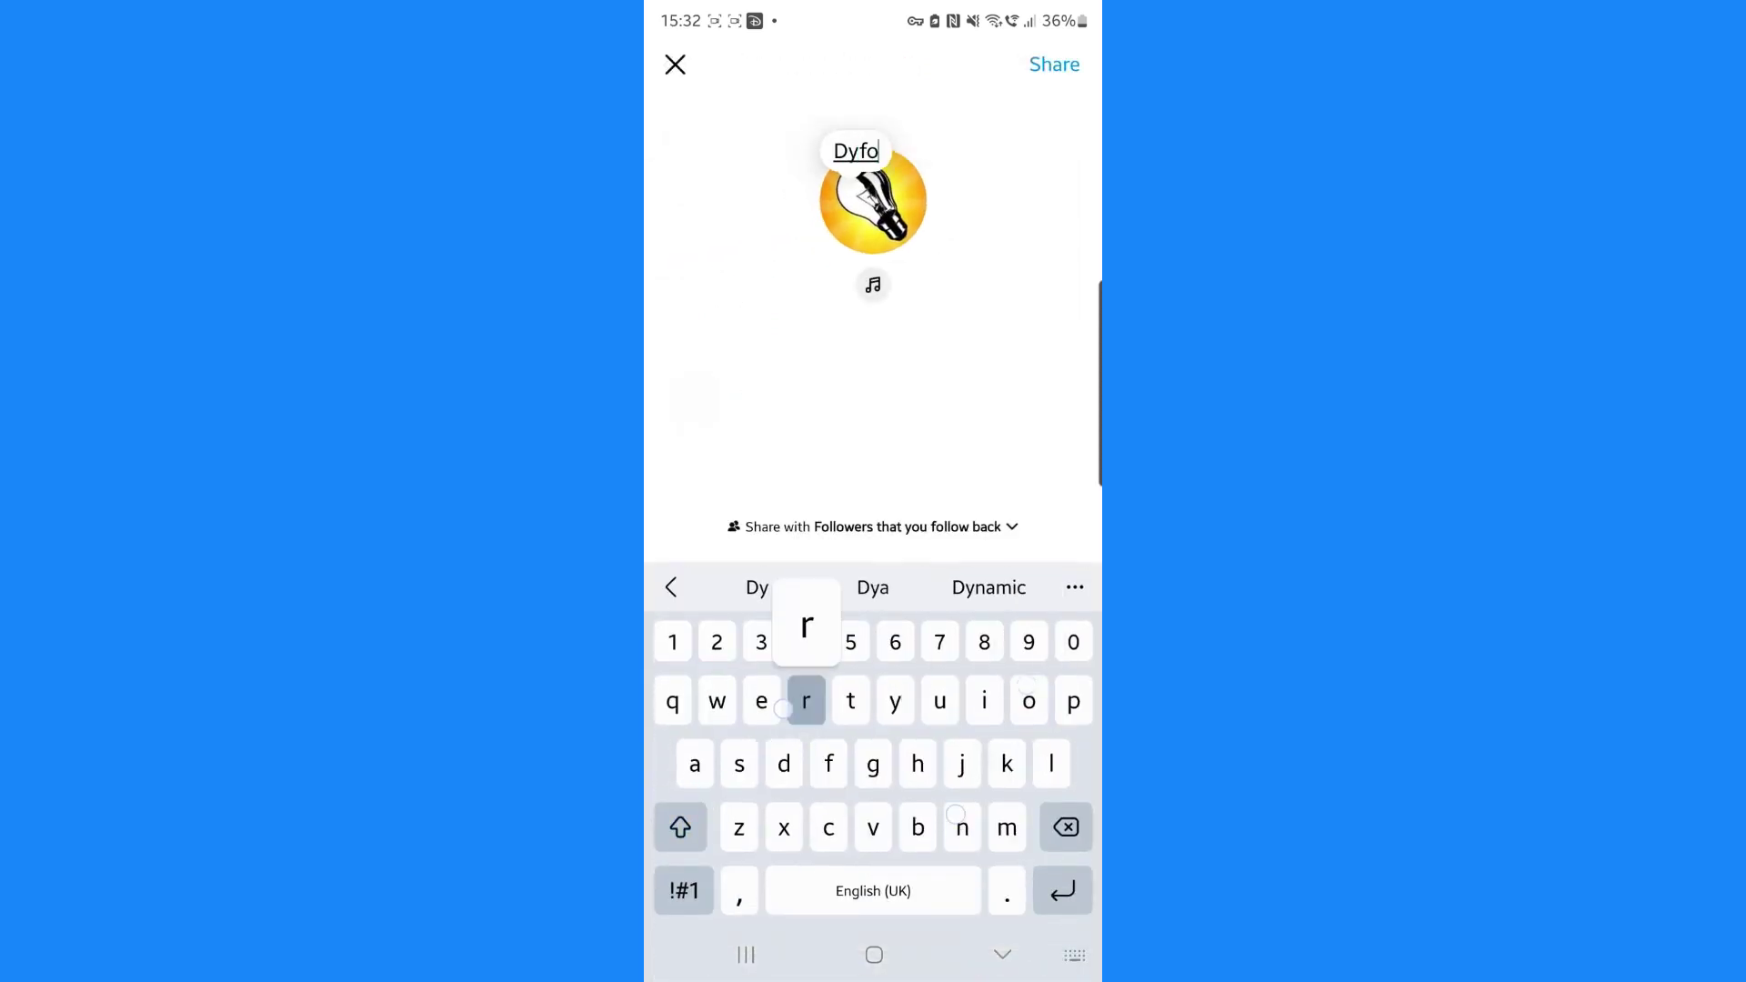
{"action": "type", "text": "rnsofndidnfjfkj"}
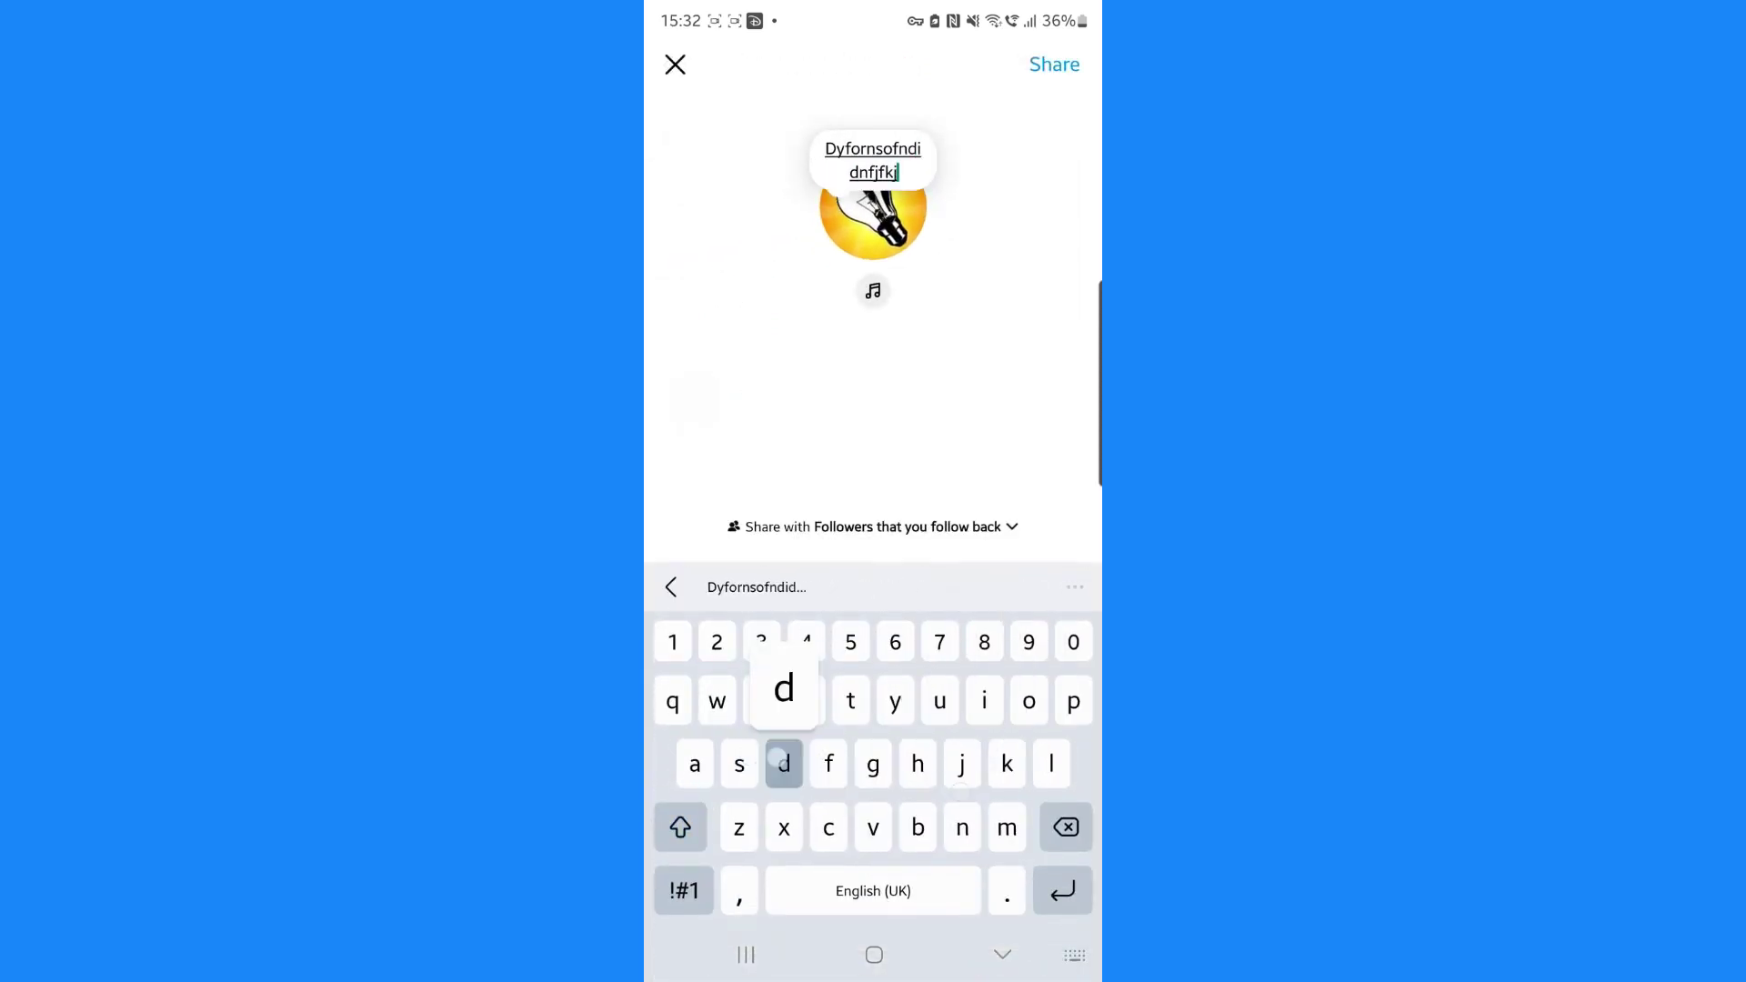
{"action": "type", "text": "d"}
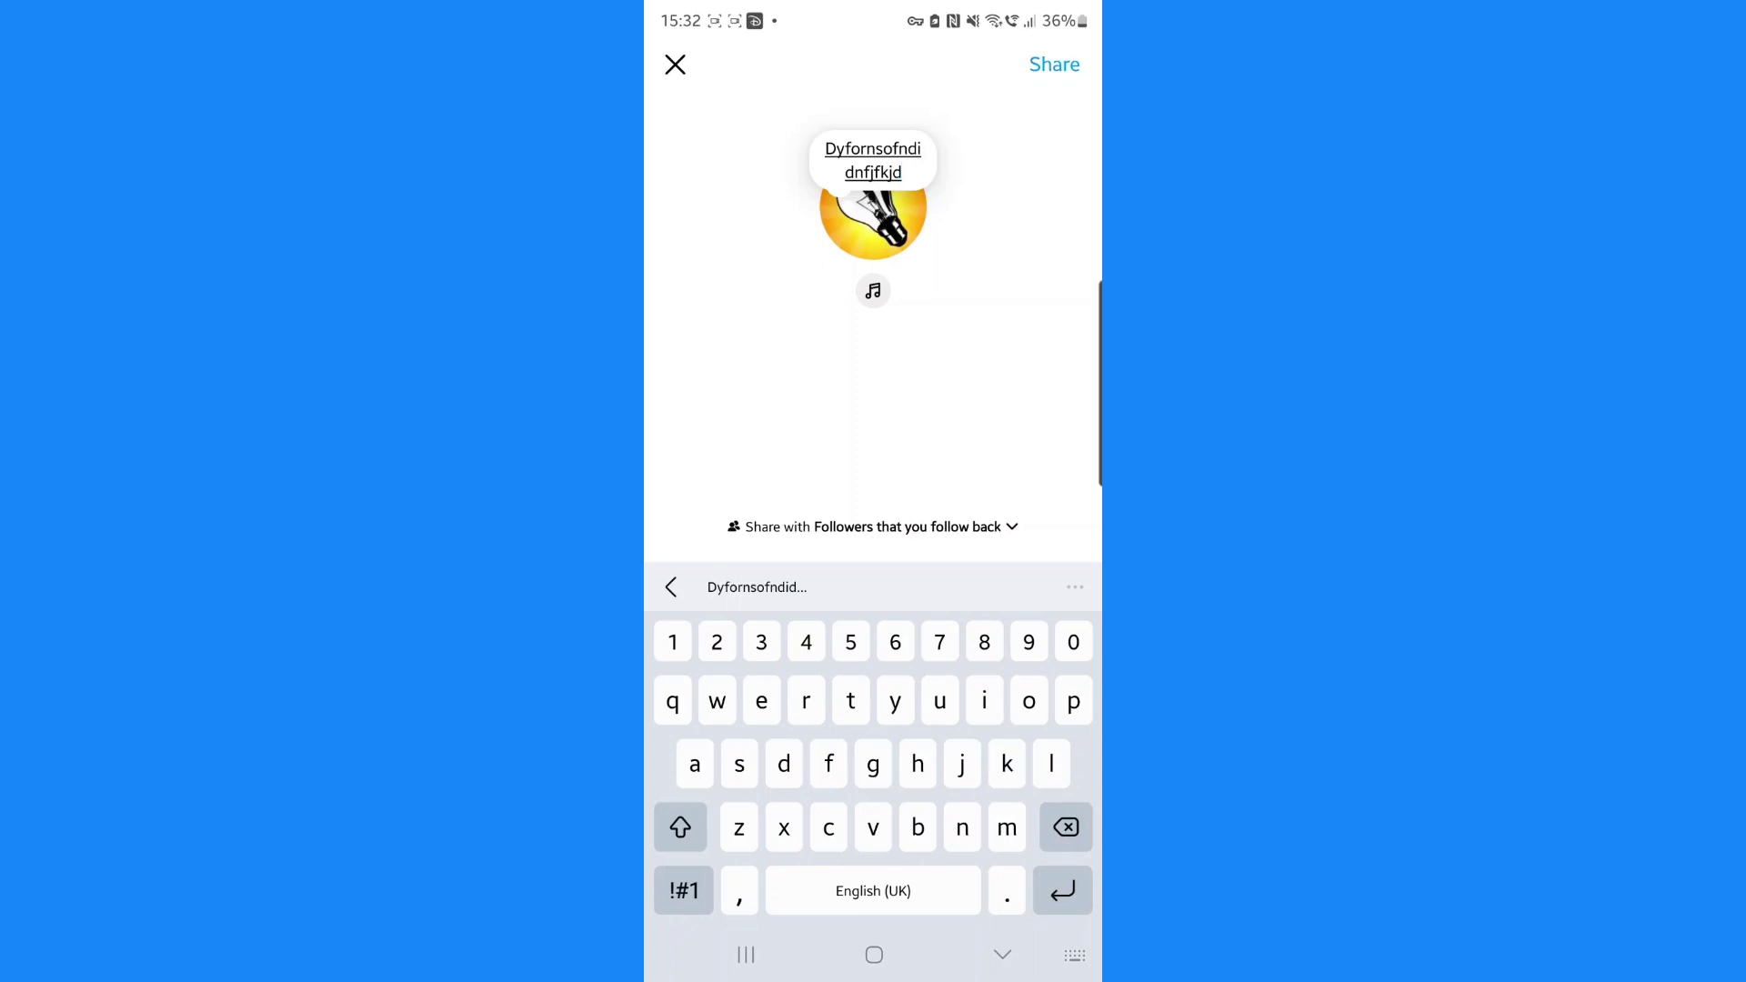
Attach Drake's 'IDGAF (feat. Yeat)' to the note and shift the clip to another part.
{"action": "left_click", "coordinate": [873, 291]}
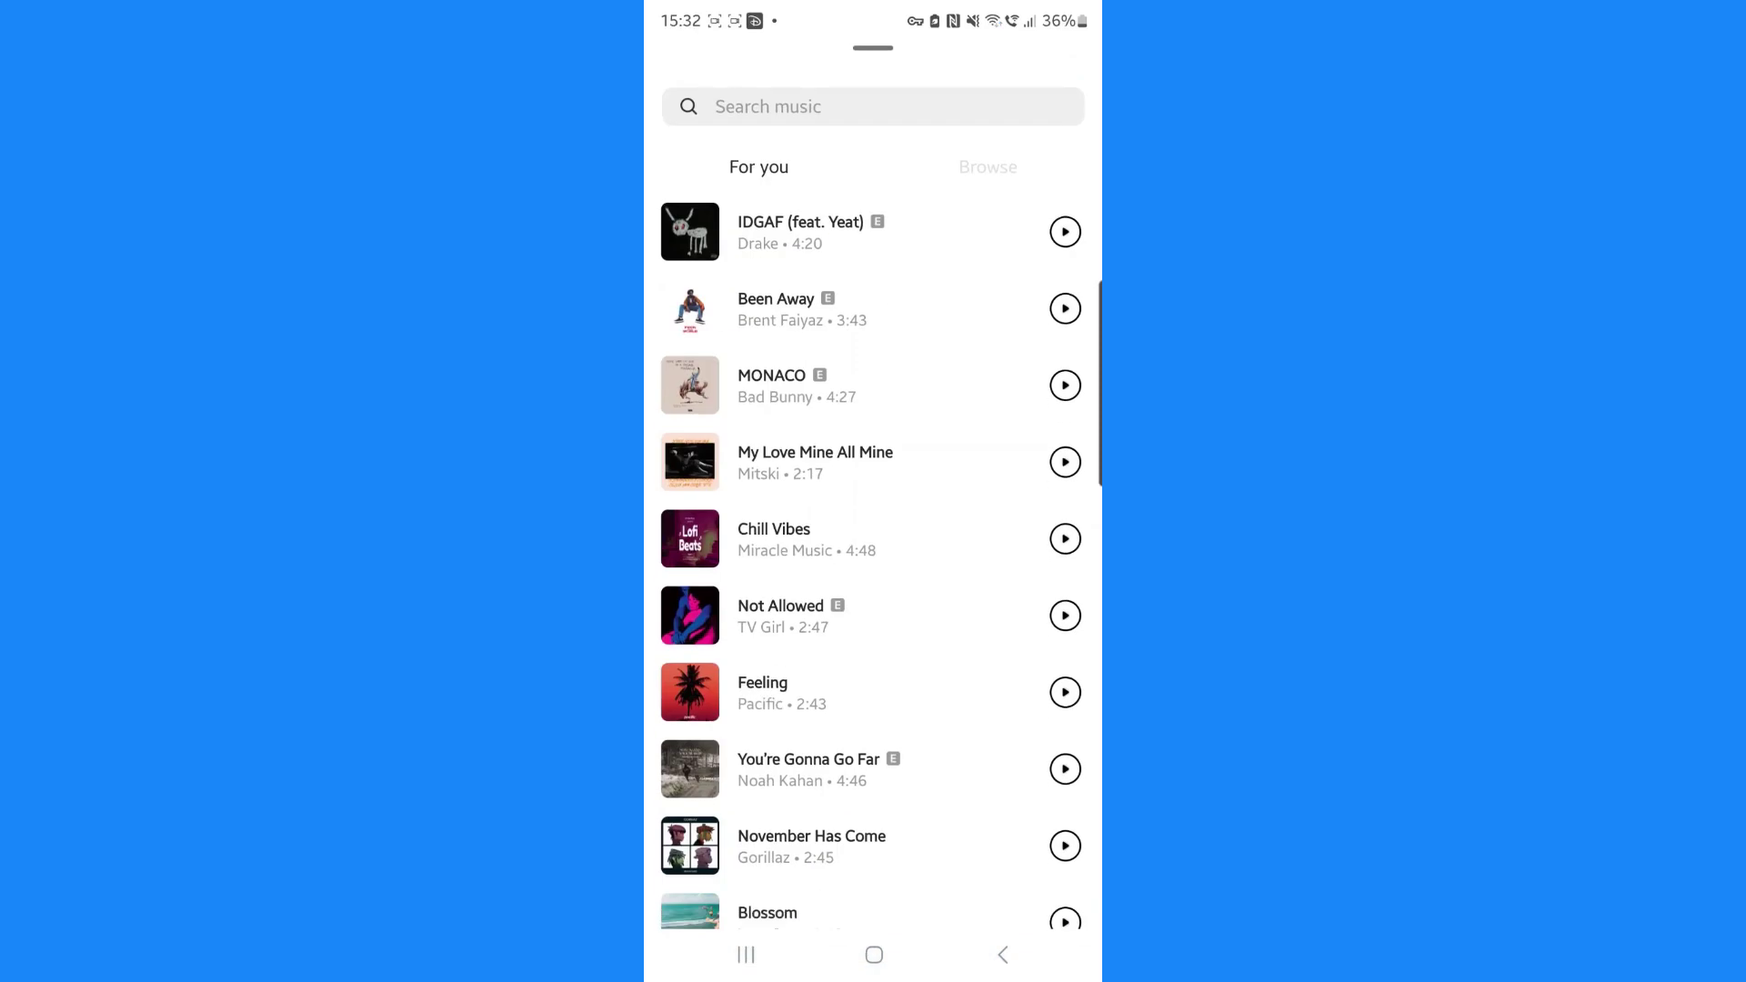
{"action": "left_click", "coordinate": [873, 106]}
{"action": "left_click", "coordinate": [1002, 955]}
{"action": "left_click", "coordinate": [989, 166]}
{"action": "scroll", "coordinate": [873, 545], "scroll_direction": "down", "scroll_amount": 5}
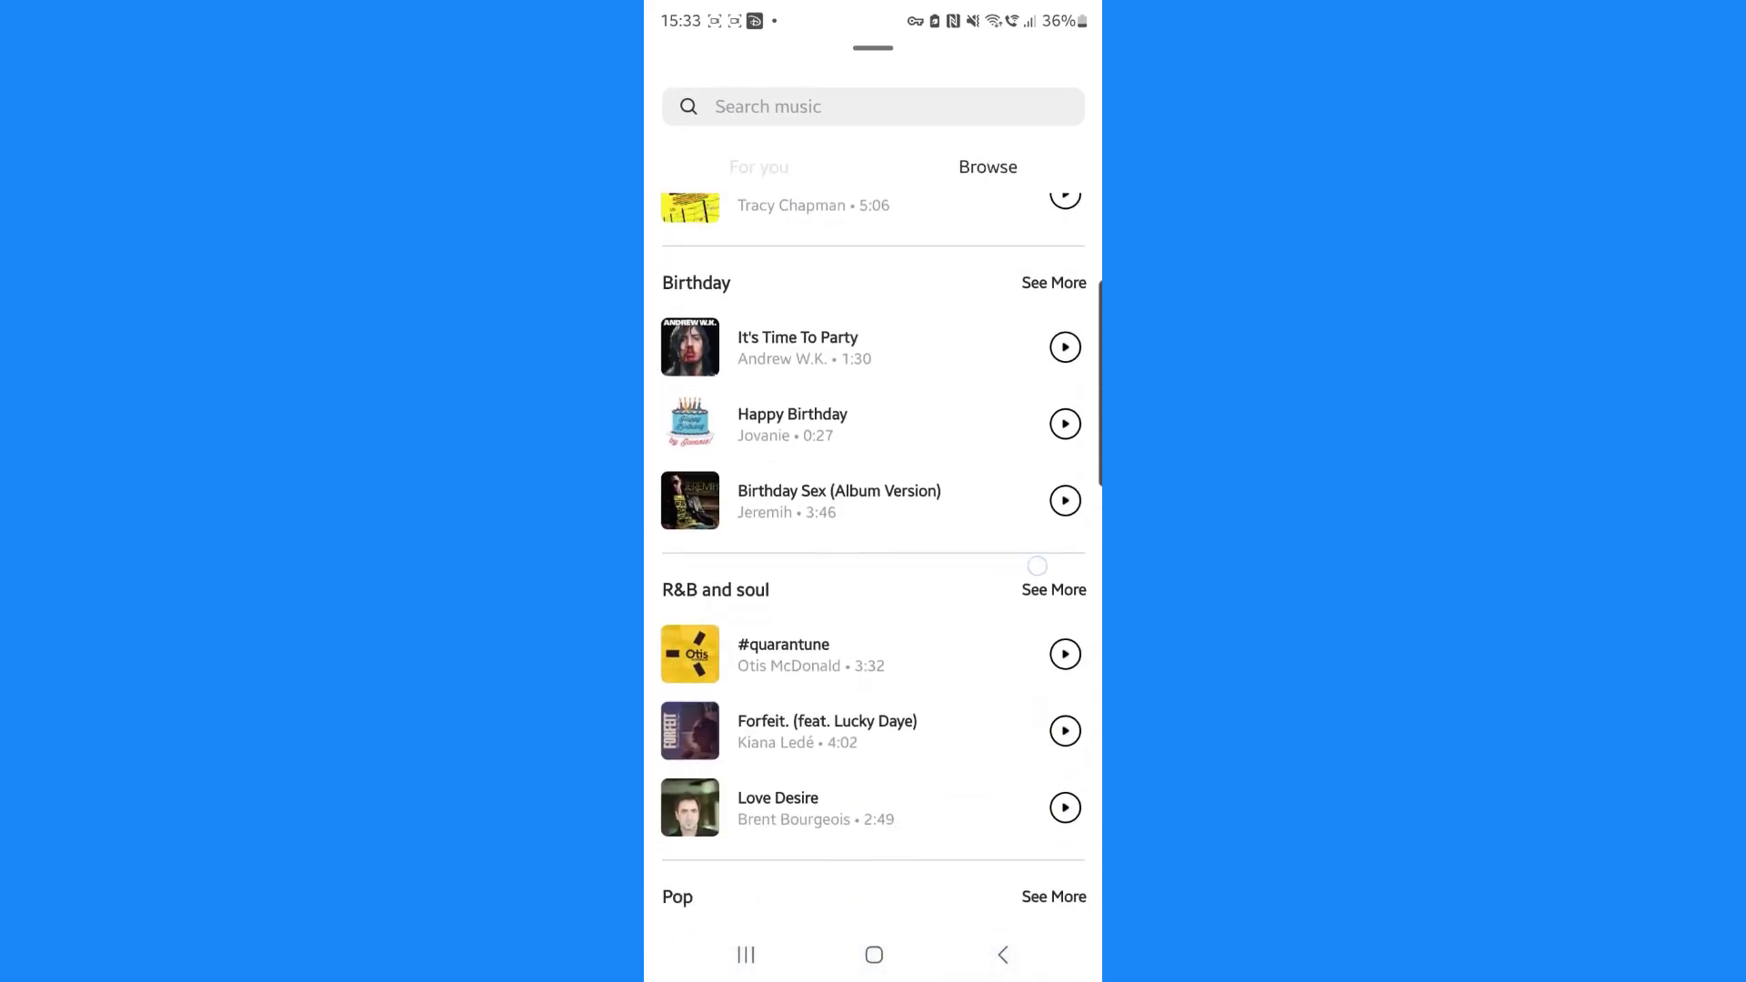
{"action": "left_click", "coordinate": [759, 168]}
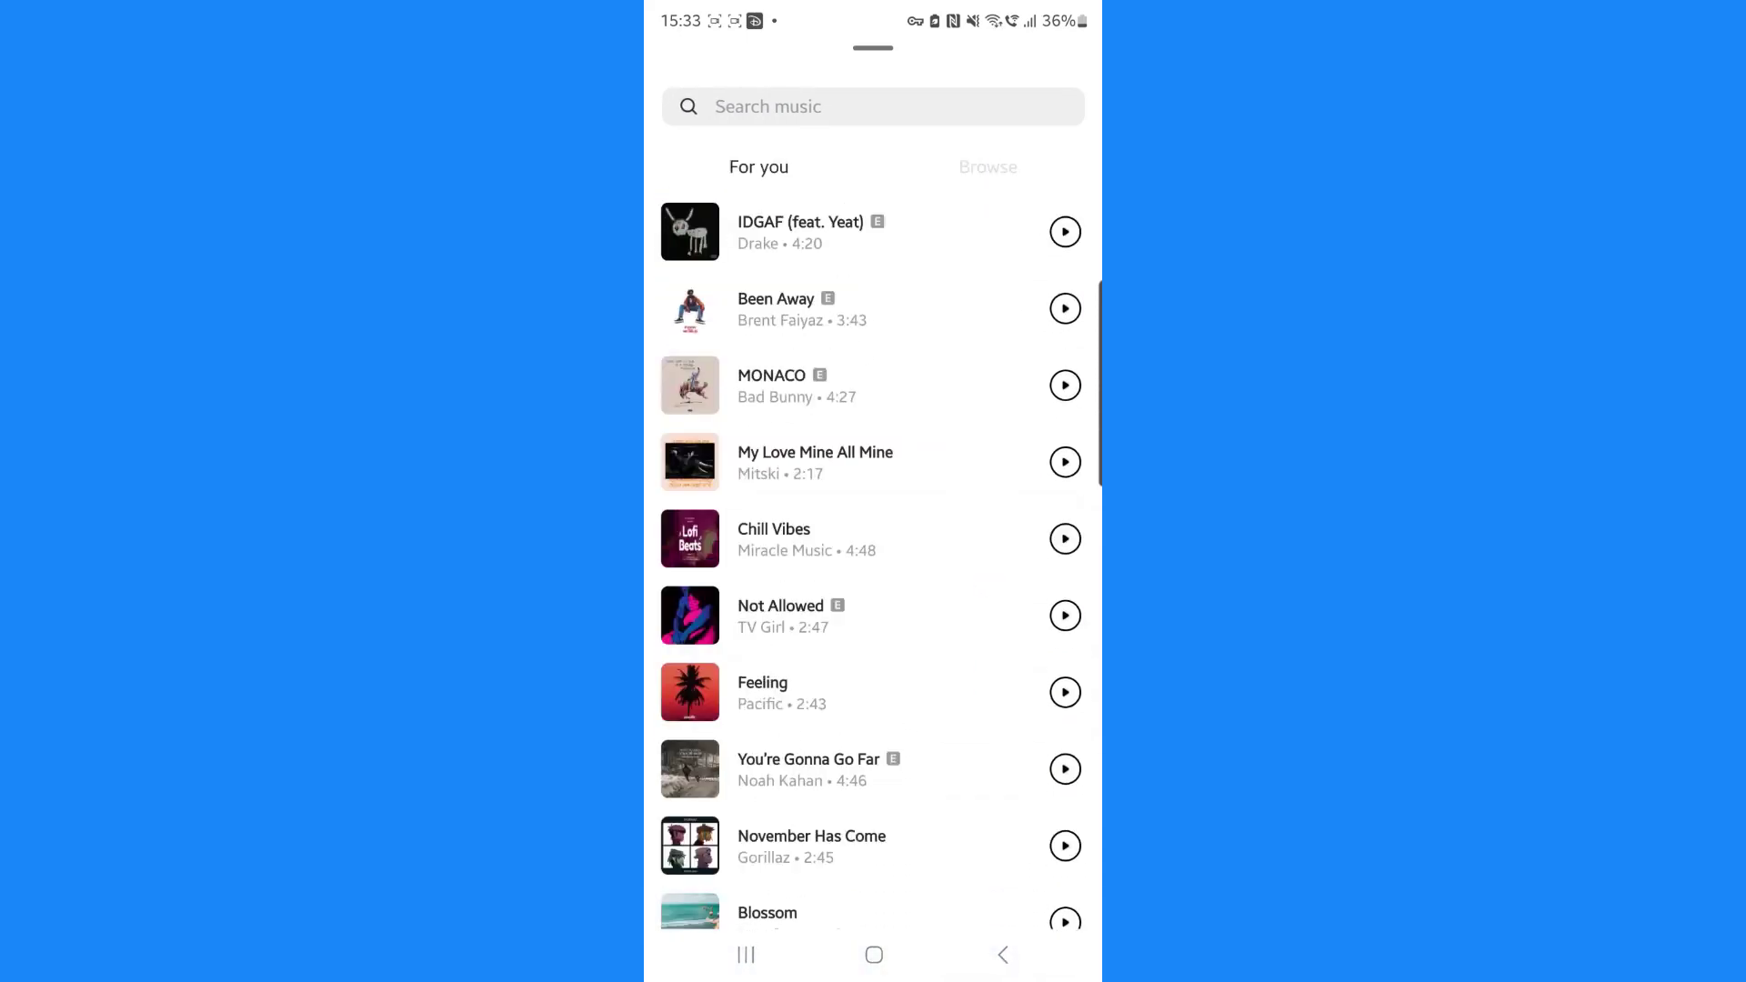
{"action": "left_click", "coordinate": [846, 232]}
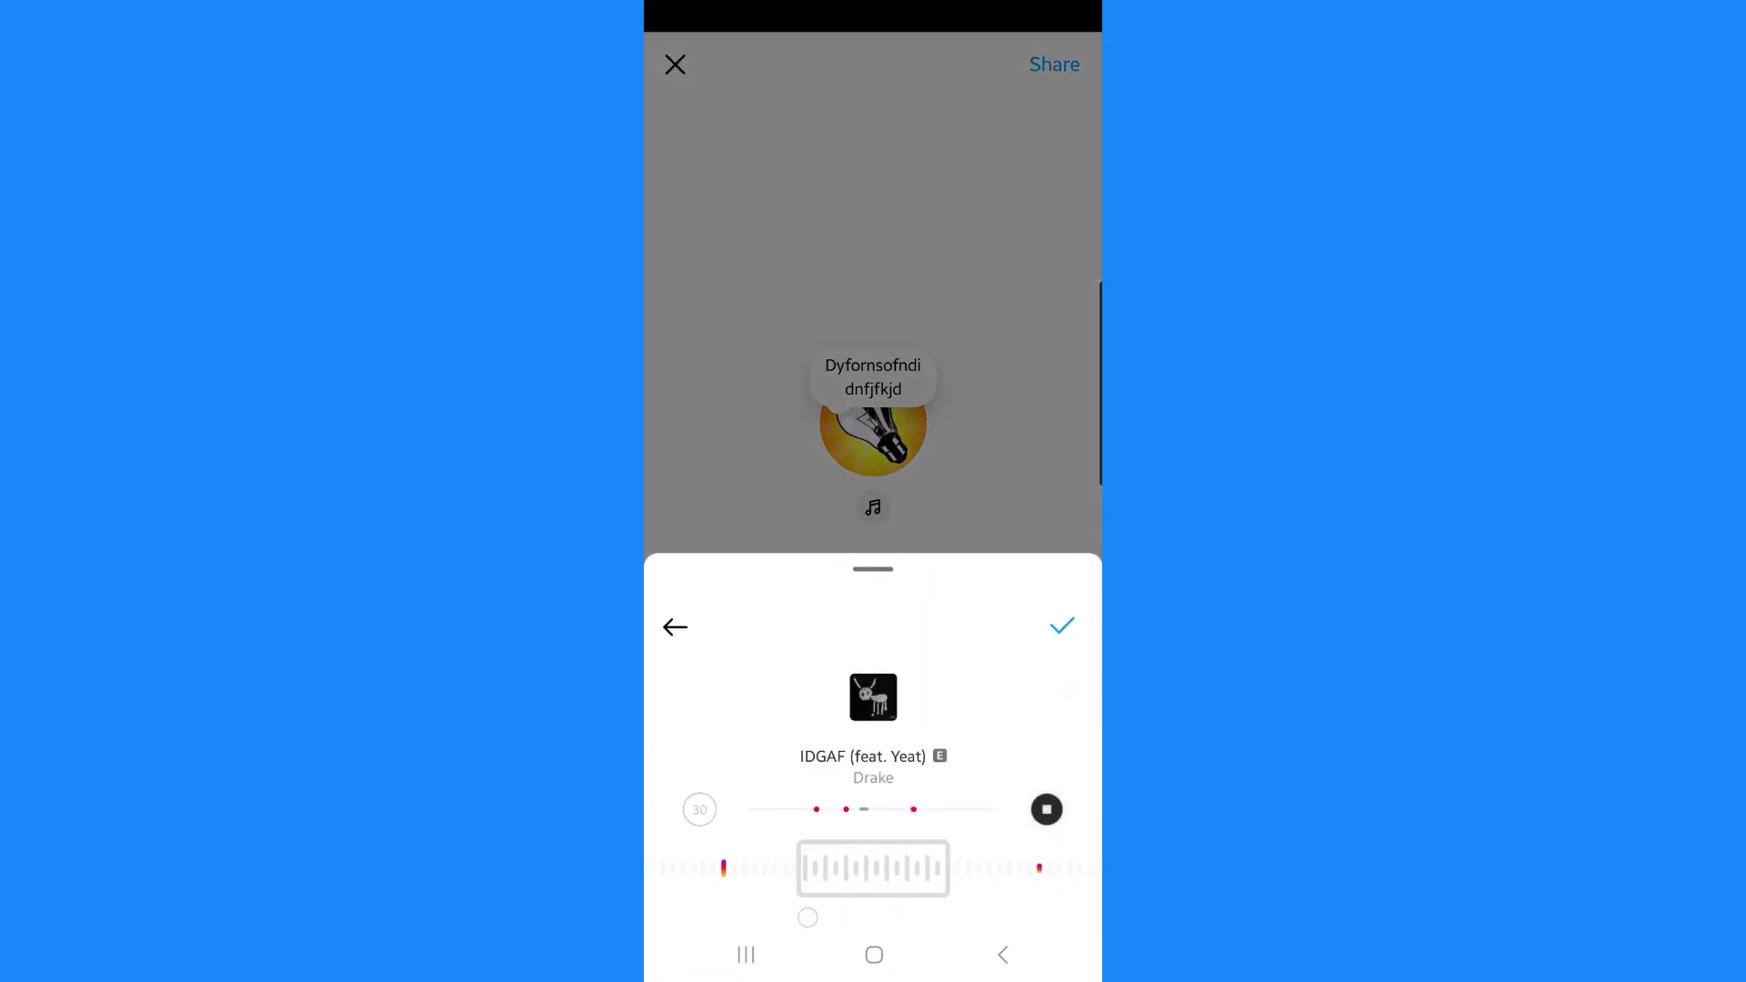
{"action": "left_click_drag", "start_coordinate": [873, 868], "coordinate": [777, 869]}
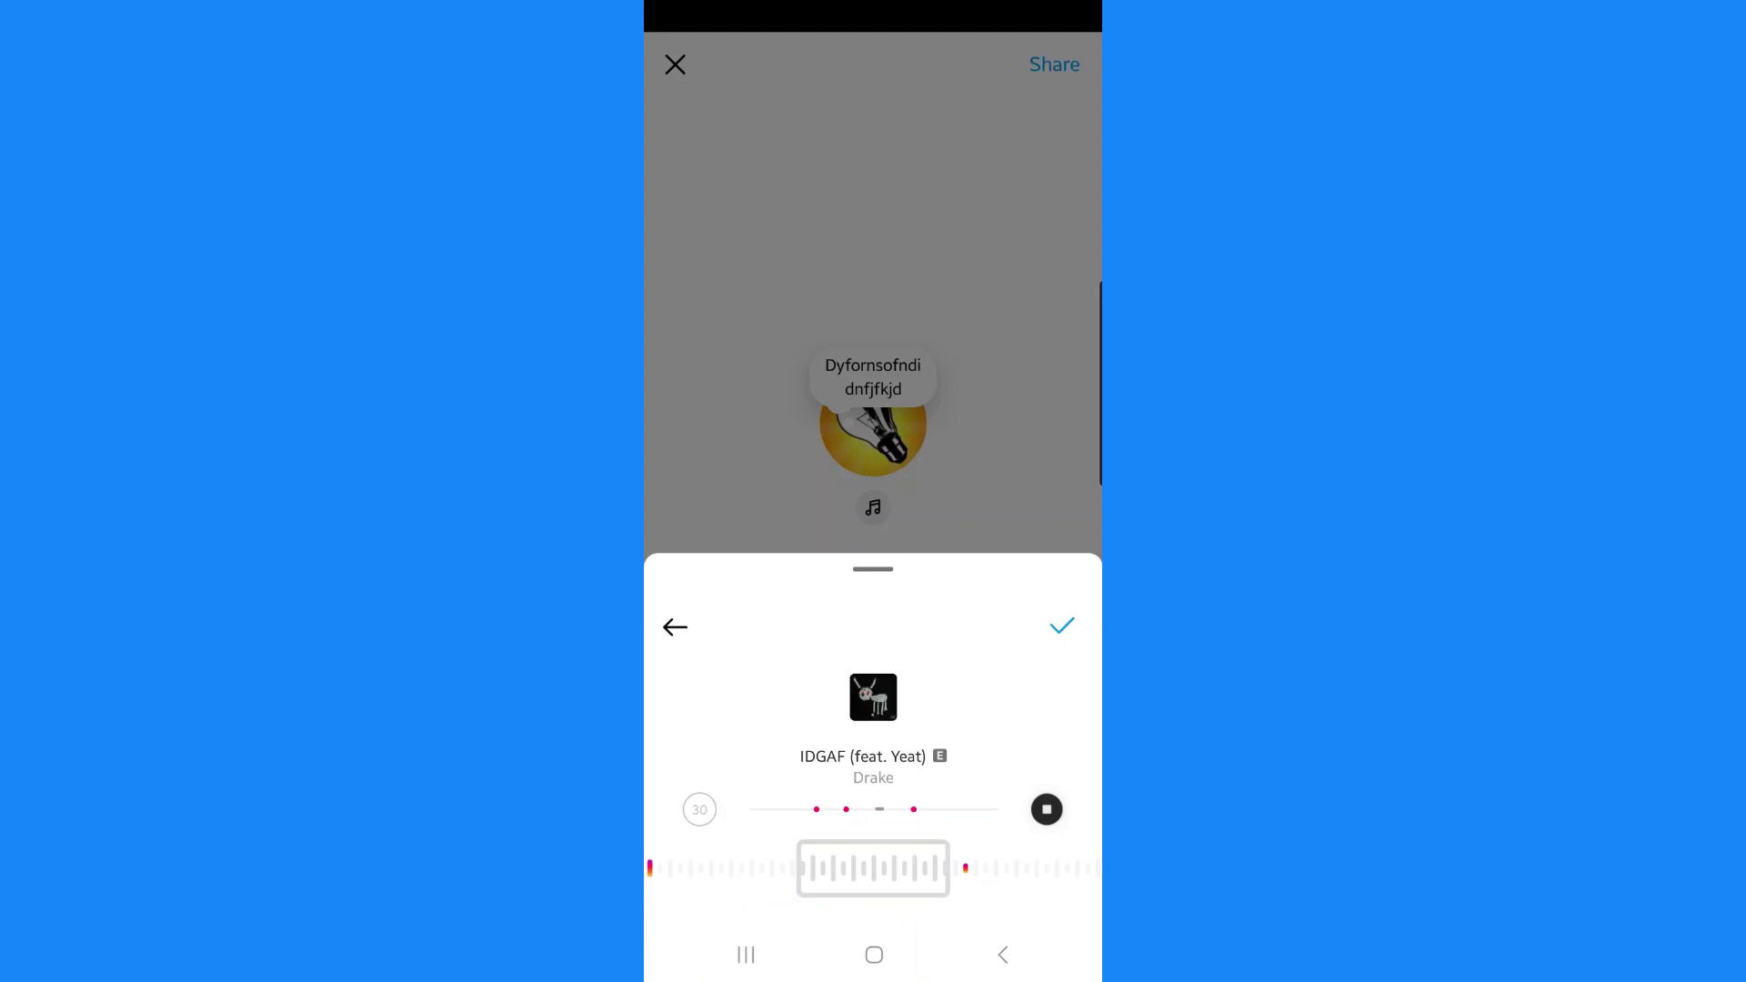
Confirm the IDGAF clip and share the note with followers.
{"action": "left_click", "coordinate": [1062, 626]}
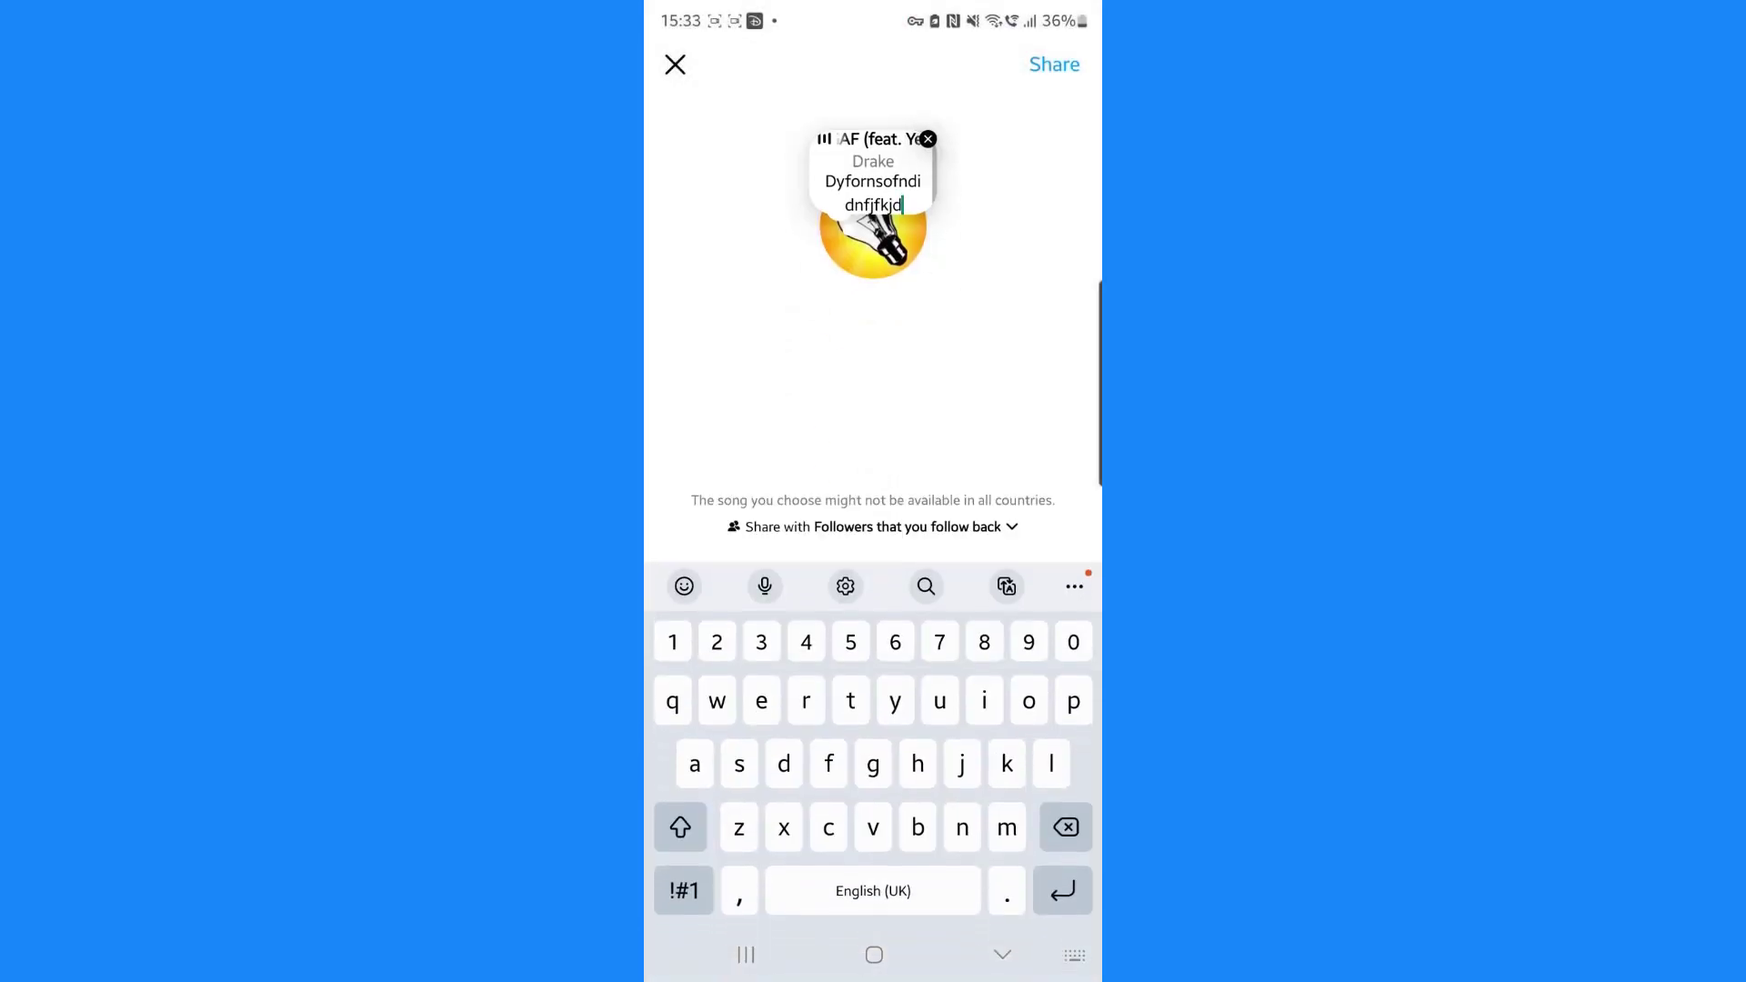
{"action": "left_click", "coordinate": [1054, 64]}
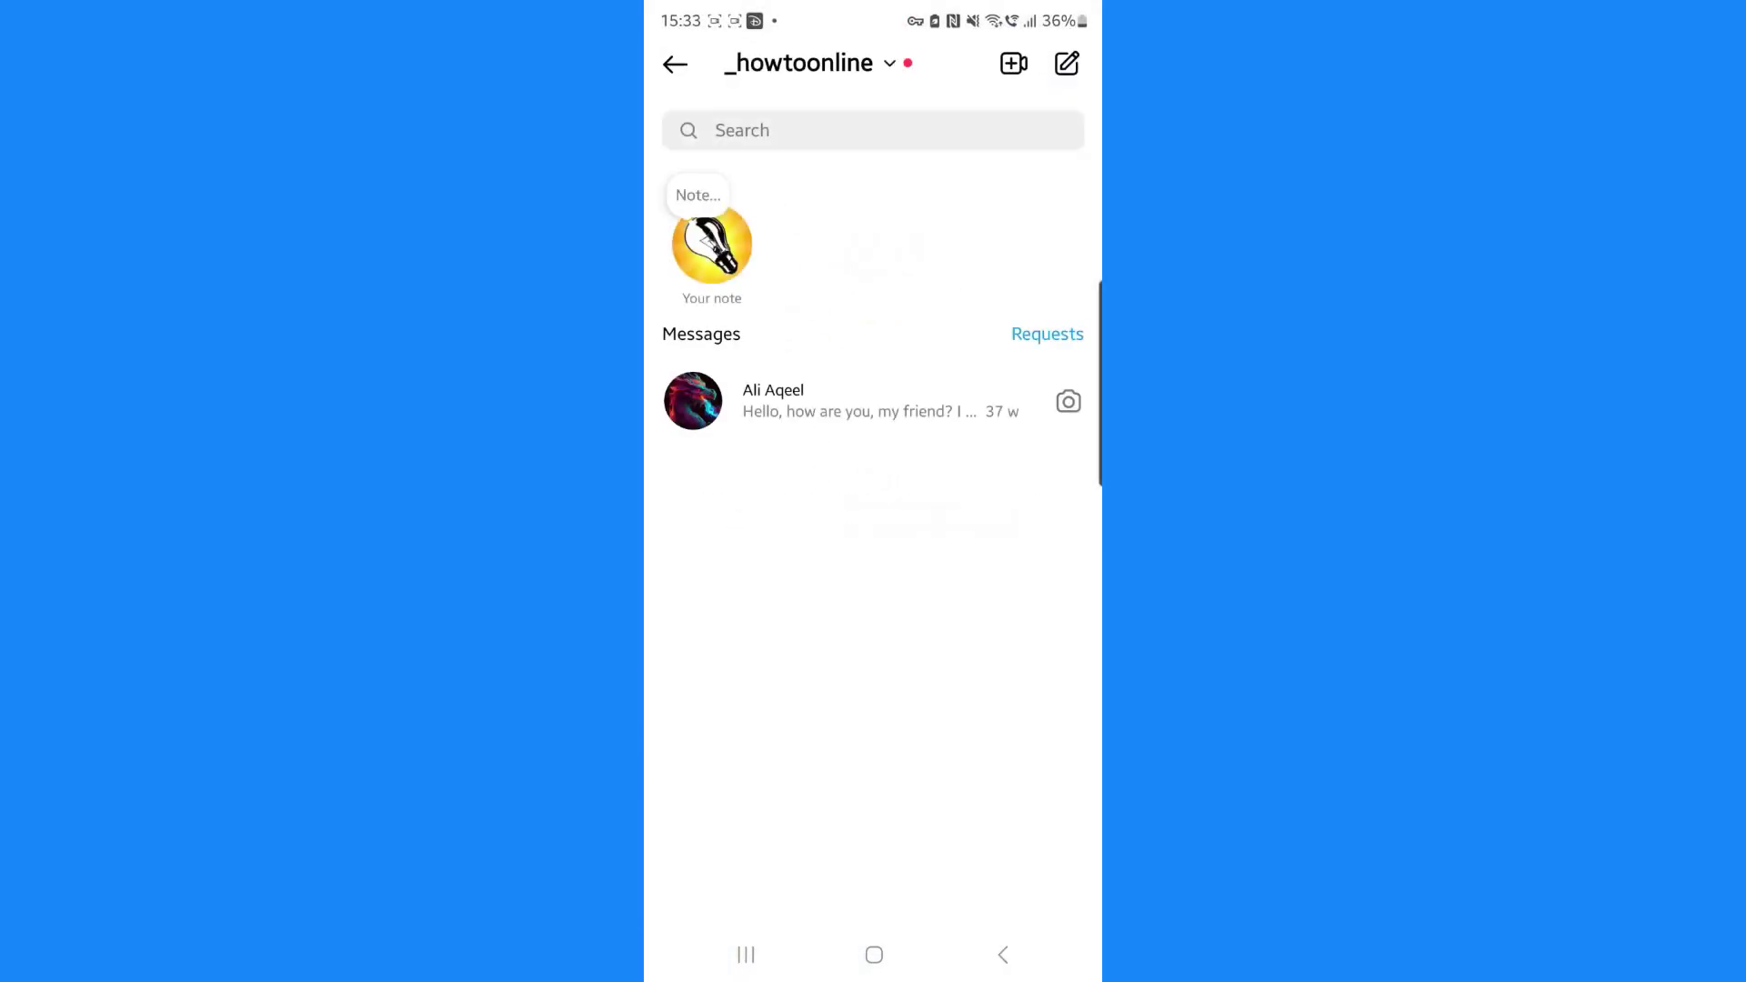